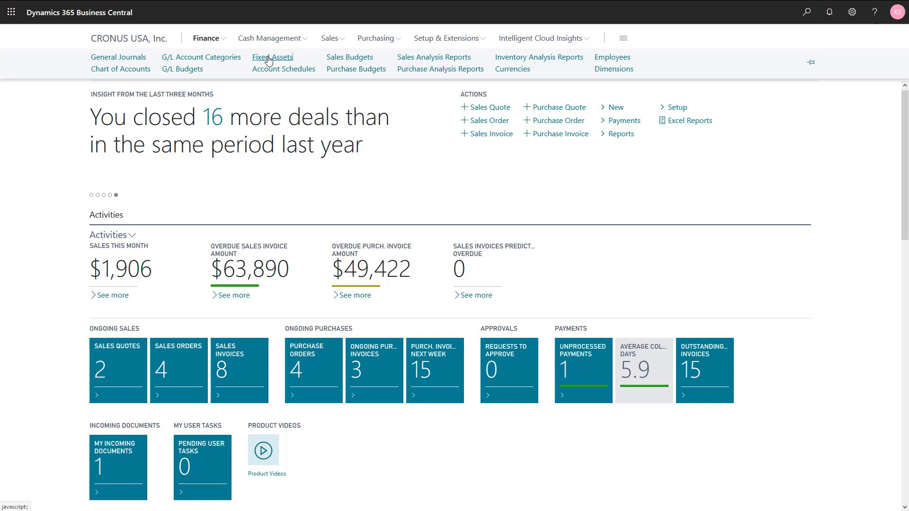
- Open the ledger entries of the Forklift truck, FA000120, from the fixed assets list
{"action": "left_click", "coordinate": [268, 57]}
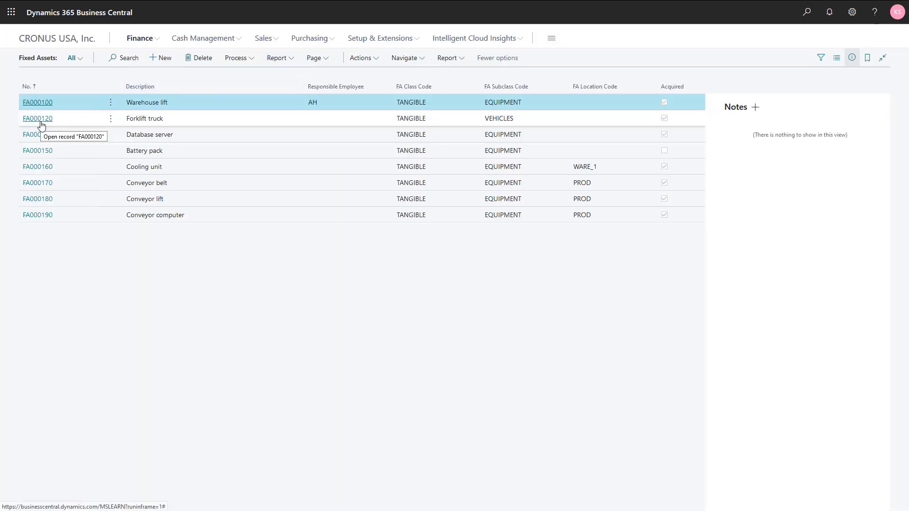
{"action": "left_click", "coordinate": [182, 119]}
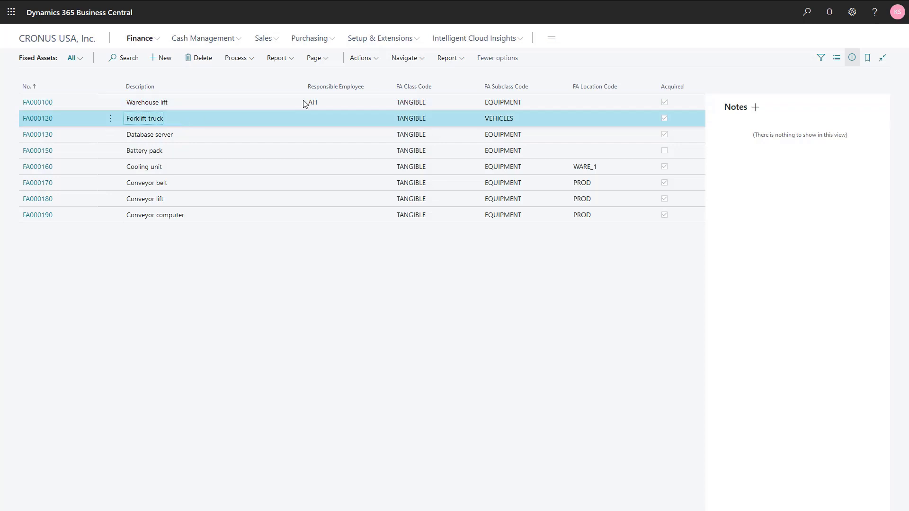
{"action": "left_click", "coordinate": [401, 59]}
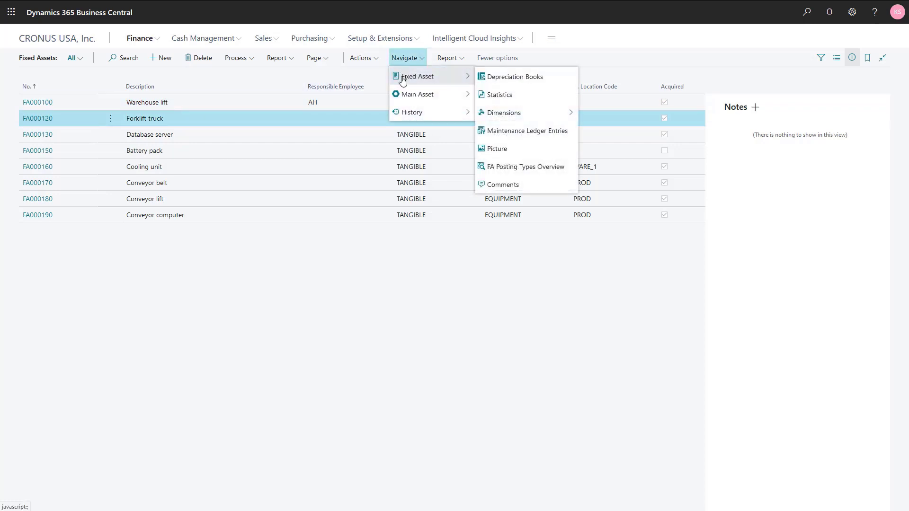
{"action": "mouse_move", "coordinate": [403, 112]}
{"action": "left_click", "coordinate": [505, 114]}
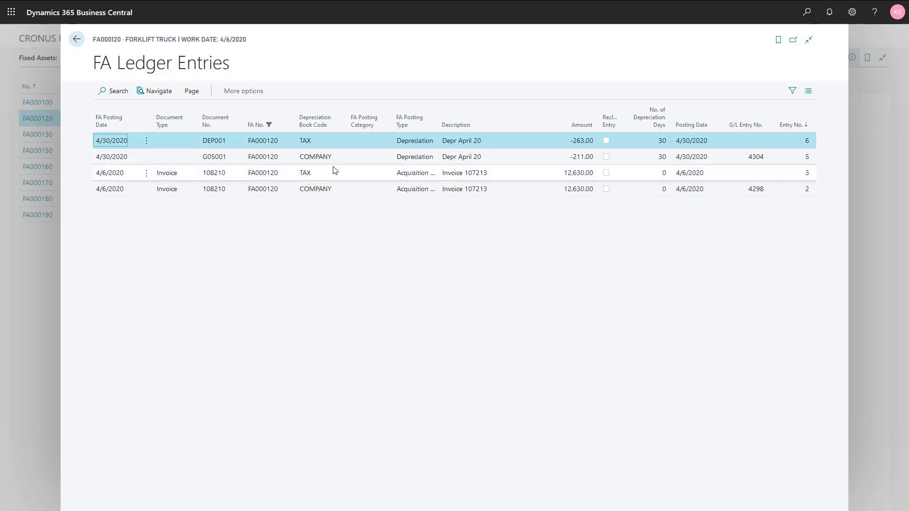
- Cancel the forklift truck's 4/30/2020 COMPANY book depreciation entry without a new posting date, and return to the home page
{"action": "left_click", "coordinate": [351, 157]}
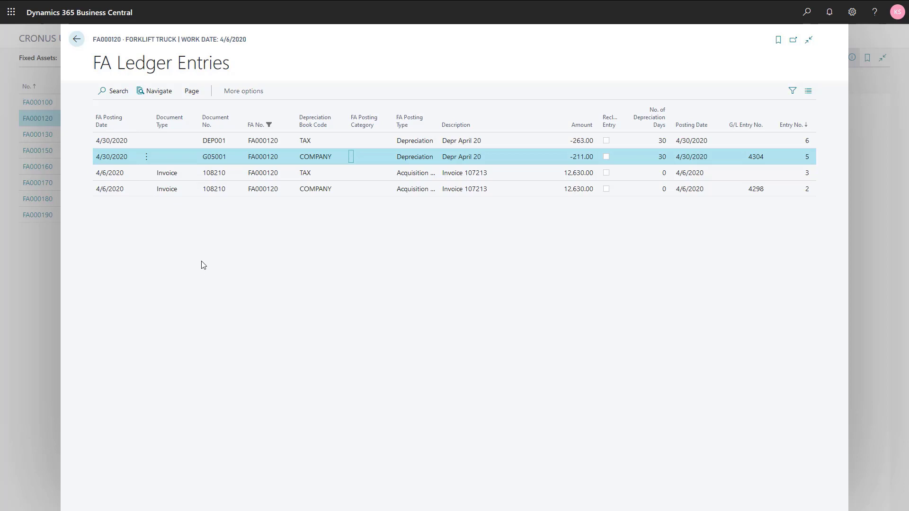
{"action": "left_click", "coordinate": [250, 95]}
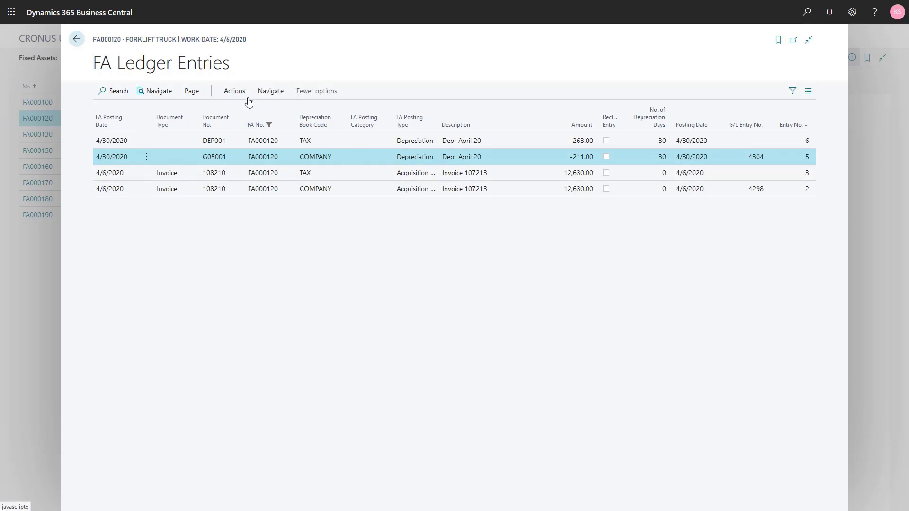
{"action": "left_click", "coordinate": [235, 91]}
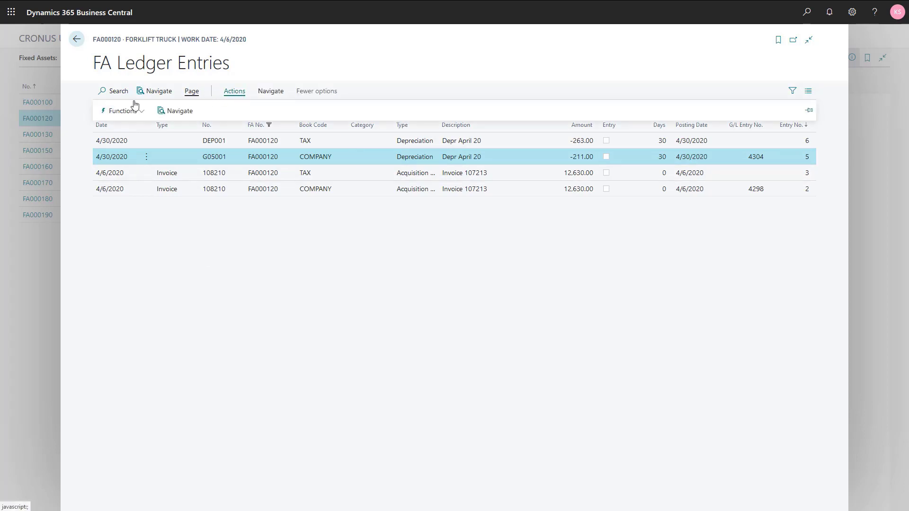
{"action": "left_click", "coordinate": [118, 112]}
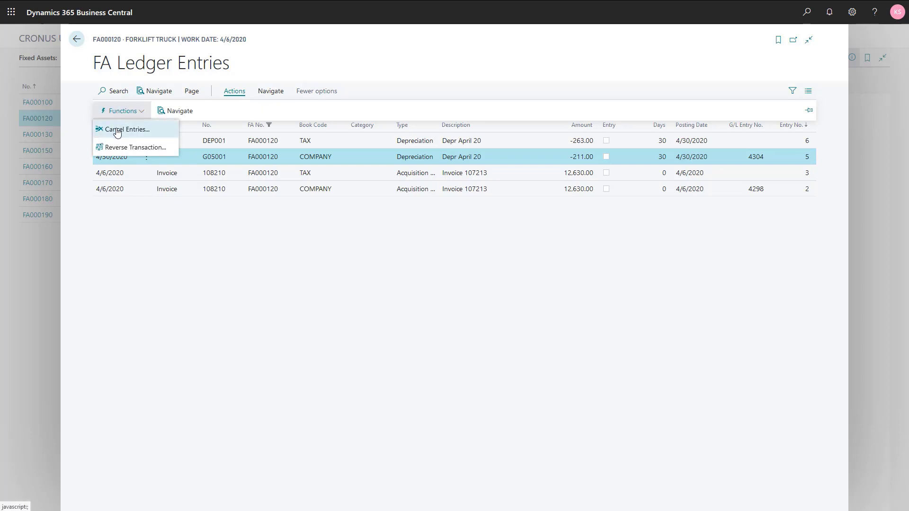
{"action": "left_click", "coordinate": [118, 130]}
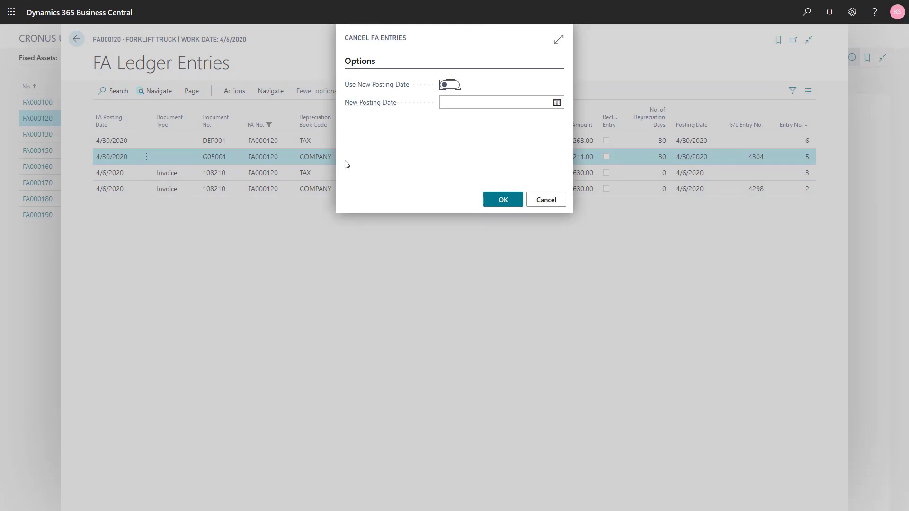
{"action": "left_click", "coordinate": [490, 200]}
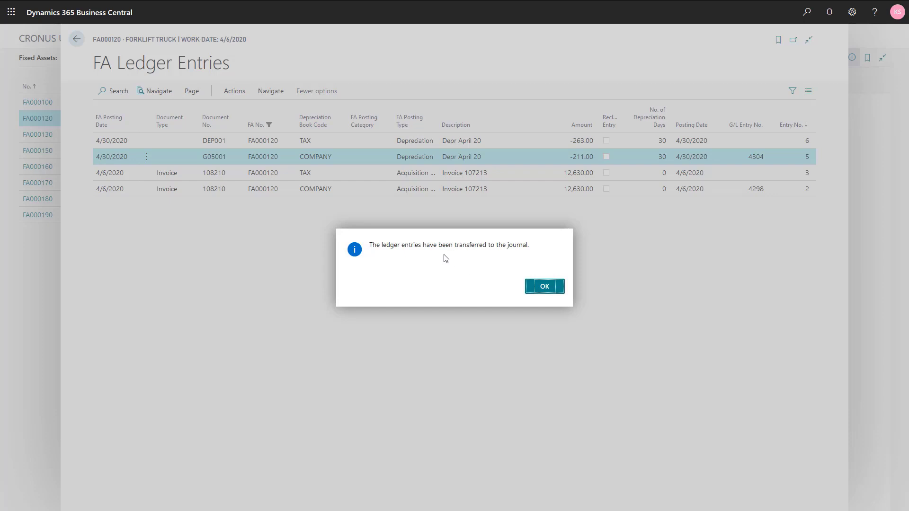
{"action": "left_click", "coordinate": [544, 287]}
{"action": "key", "text": "Escape"}
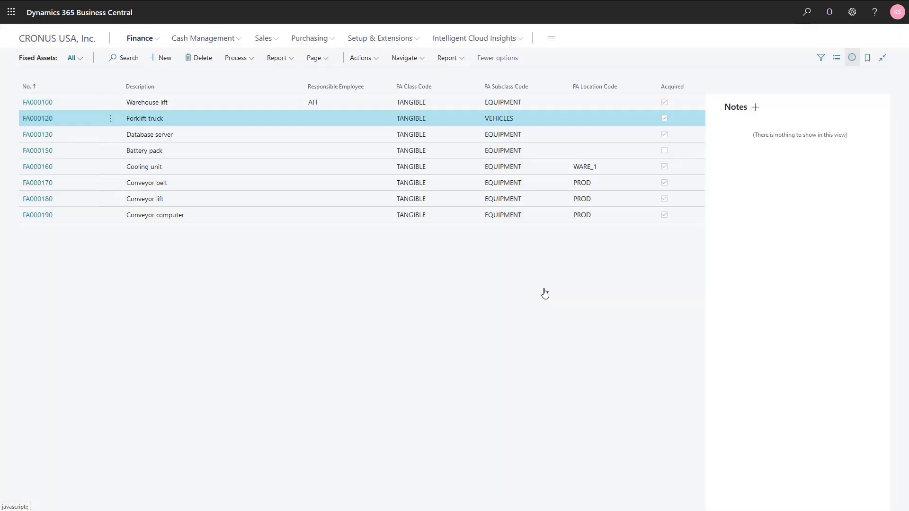
{"action": "key", "text": "Escape"}
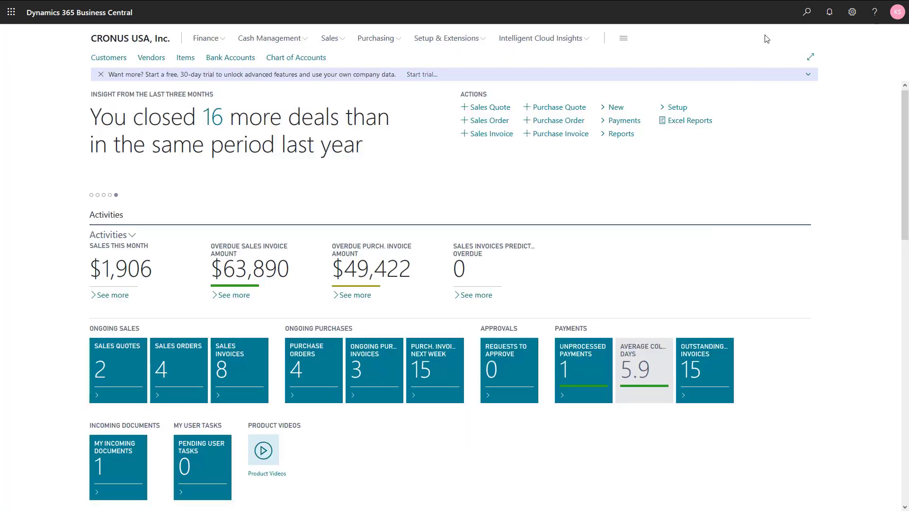
- Search for "fix jou" and open the Fixed Asset G/L Journals page
{"action": "left_click", "coordinate": [806, 17]}
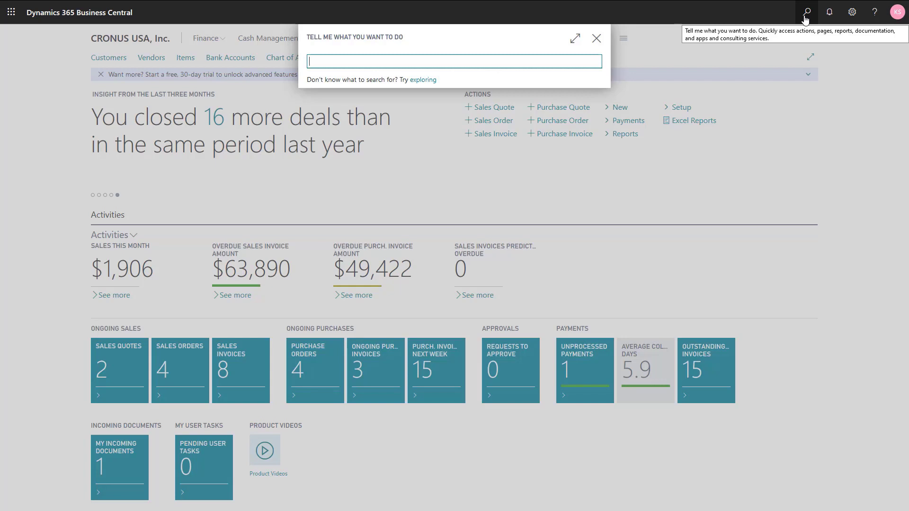
{"action": "type", "text": "fix jou"}
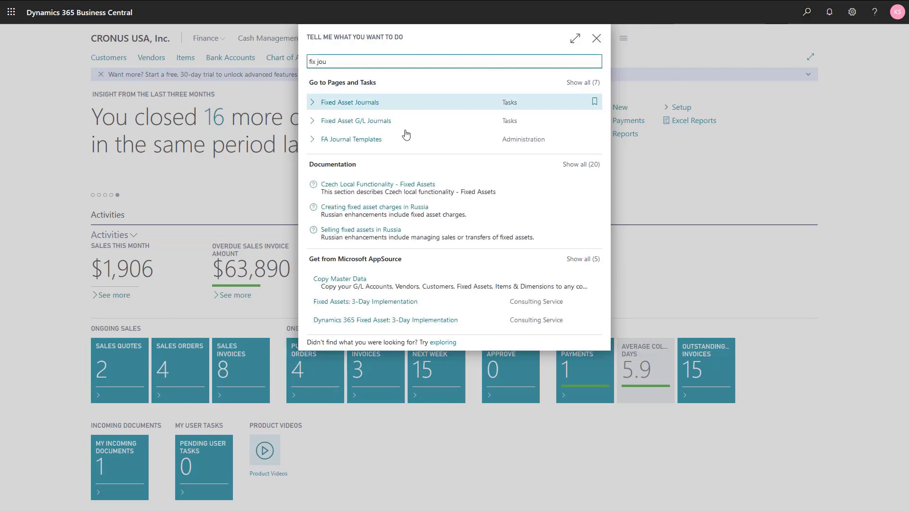
{"action": "left_click", "coordinate": [391, 130]}
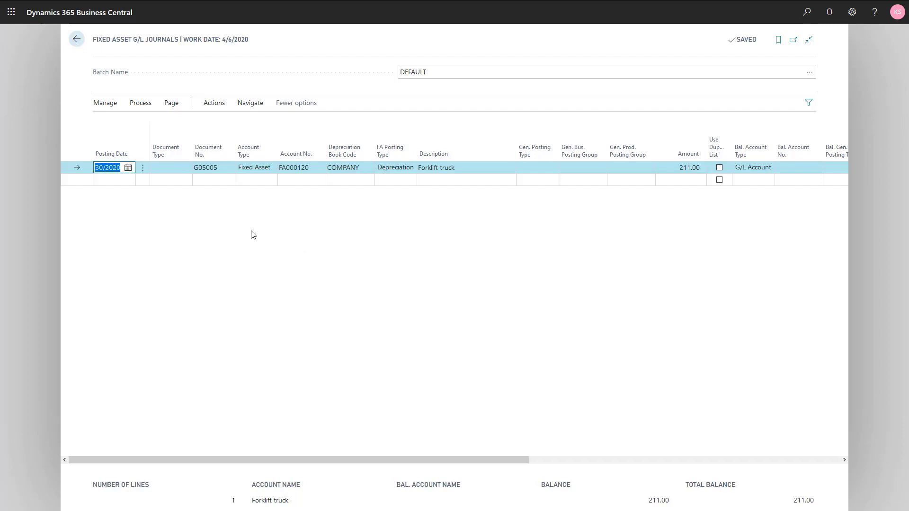
- Insert the FA balancing account line for the forklift truck depreciation line in the DEFAULT batch
{"action": "left_click", "coordinate": [208, 105]}
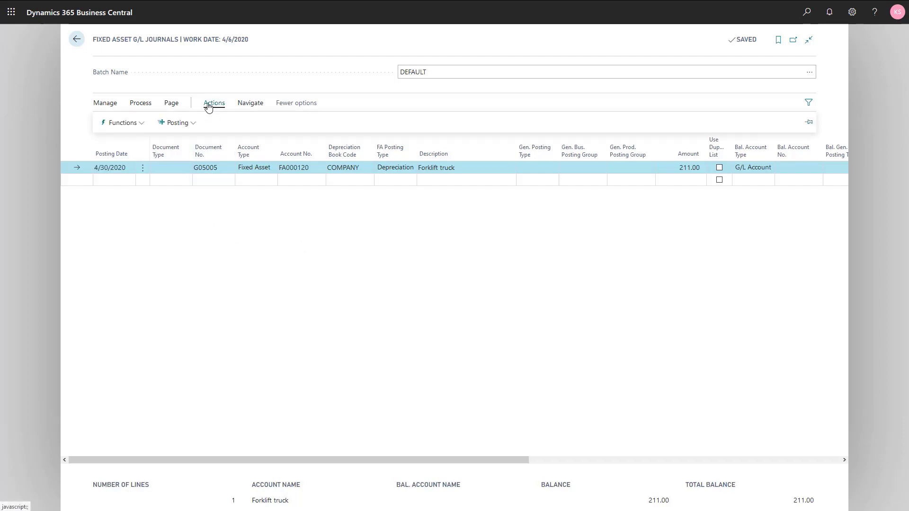
{"action": "left_click", "coordinate": [140, 124]}
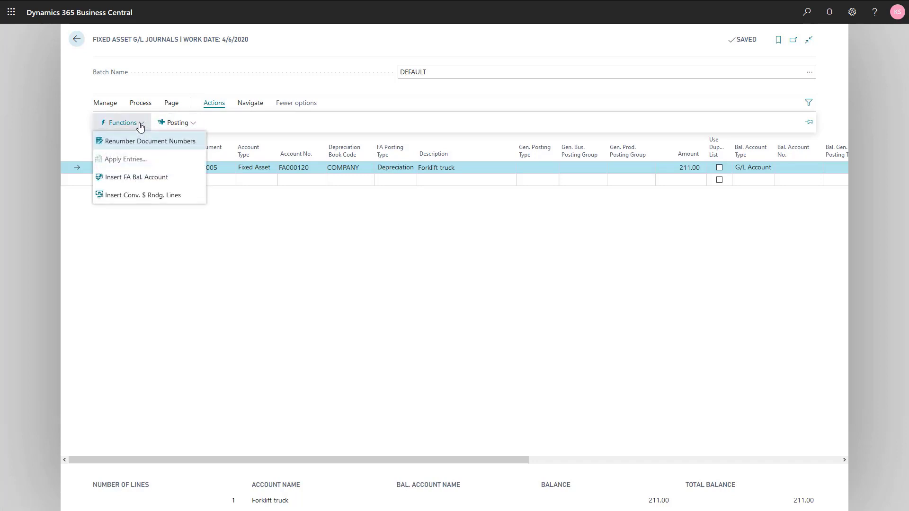
{"action": "left_click", "coordinate": [137, 179]}
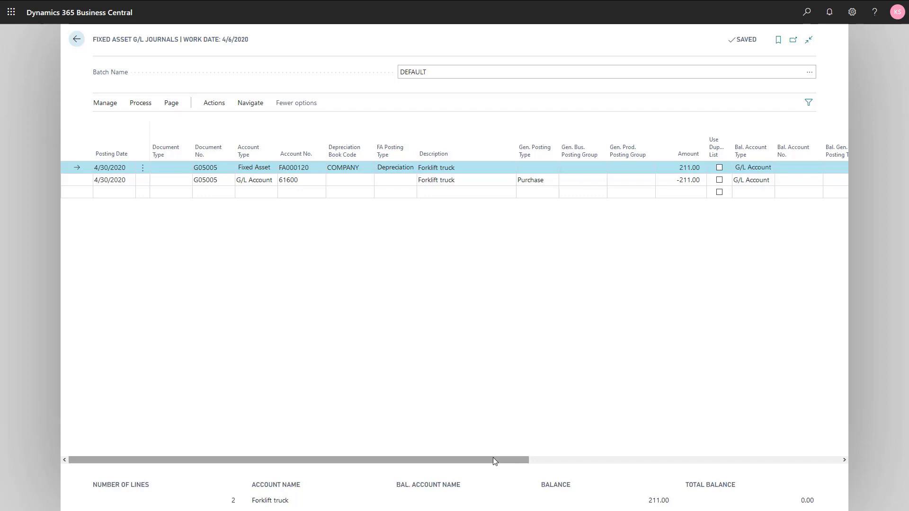
- Post the forklift truck lines in the fixed asset G/L journal and close the journal
{"action": "left_click_drag", "start_coordinate": [493, 457], "coordinate": [730, 462]}
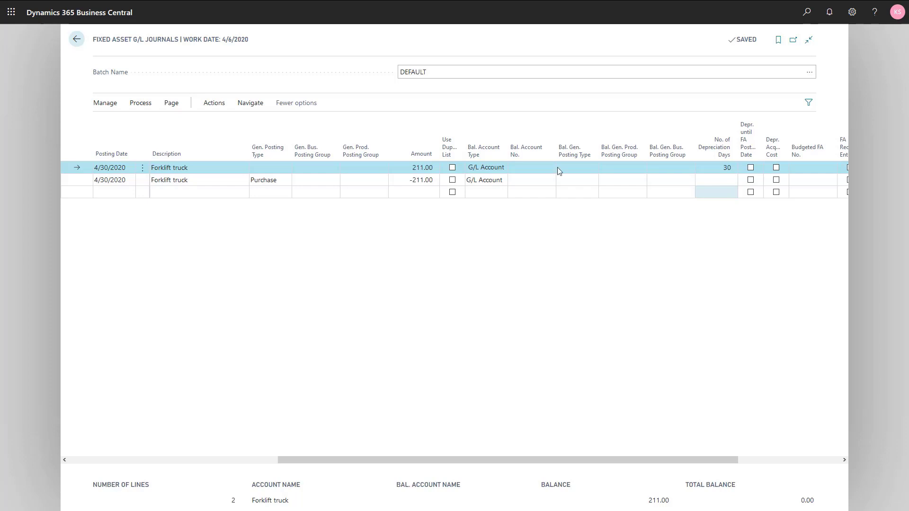
{"action": "left_click", "coordinate": [140, 104]}
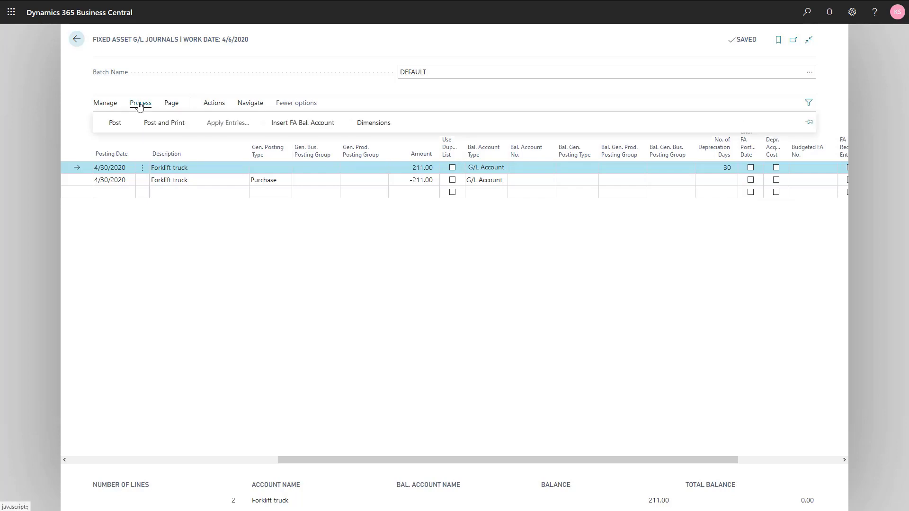
{"action": "left_click", "coordinate": [116, 123]}
{"action": "left_click", "coordinate": [499, 287]}
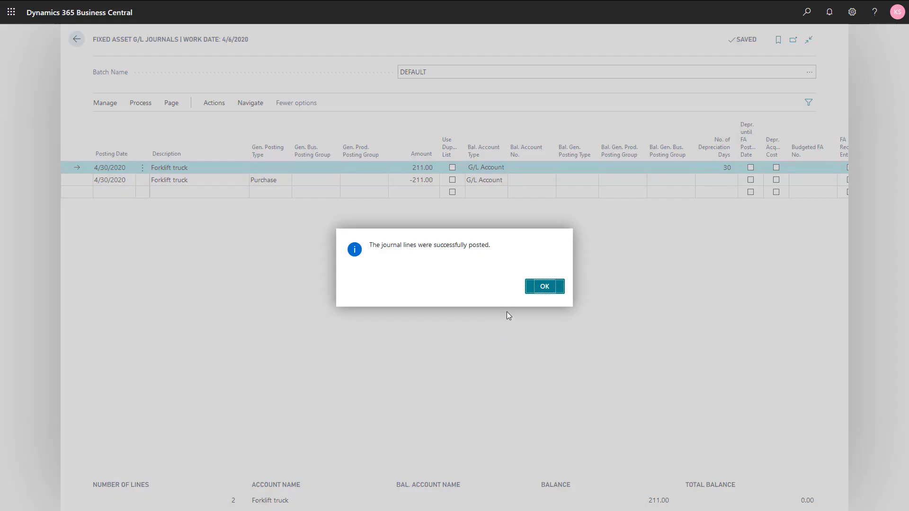
{"action": "left_click", "coordinate": [527, 287]}
{"action": "key", "text": "Escape"}
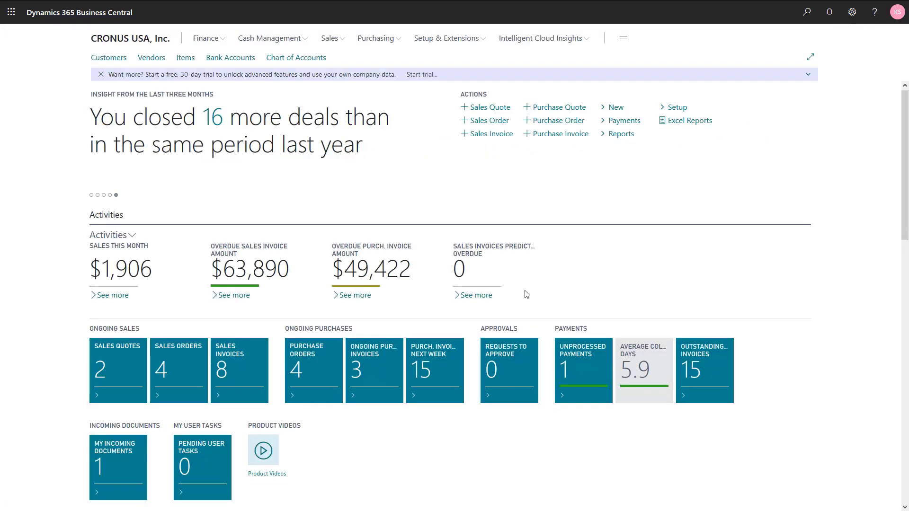
- Review the ledger entries of fixed asset FA000120, Forklift truck, and return to the fixed assets list
{"action": "left_click", "coordinate": [208, 41]}
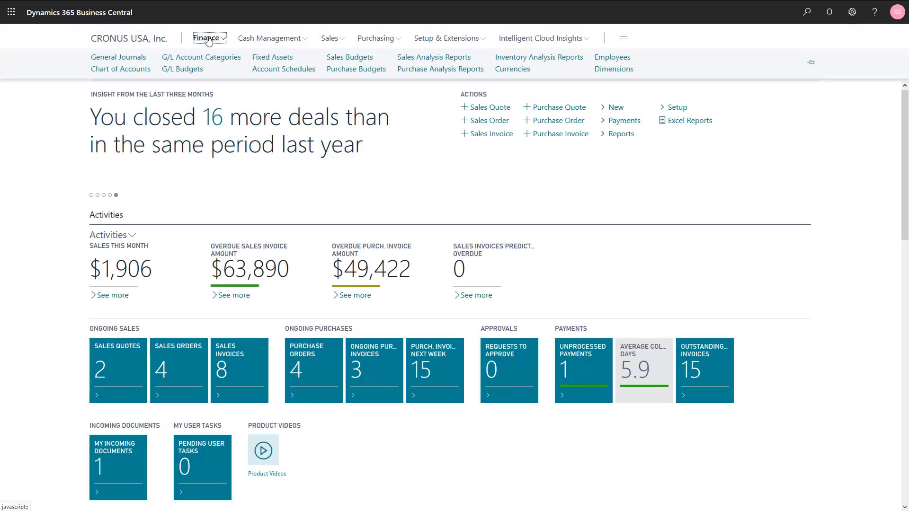
{"action": "left_click", "coordinate": [261, 58]}
{"action": "left_click", "coordinate": [222, 120]}
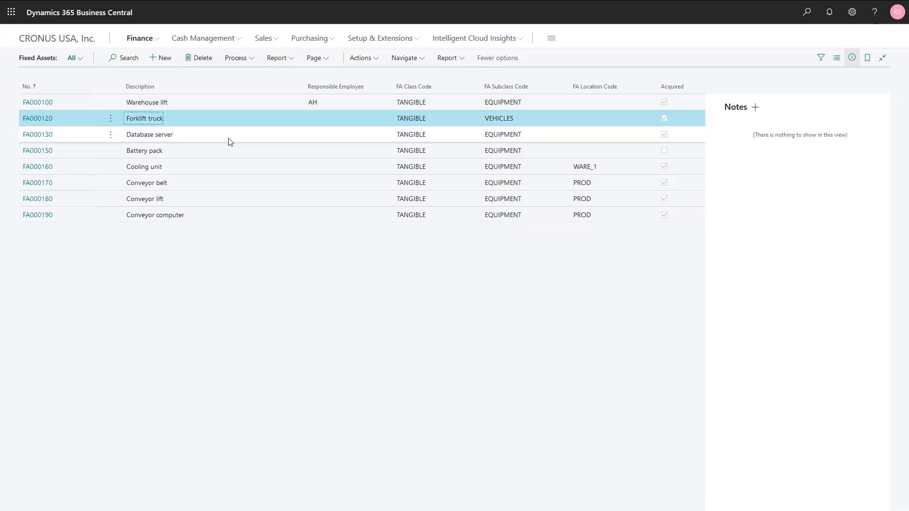
{"action": "left_click", "coordinate": [406, 65]}
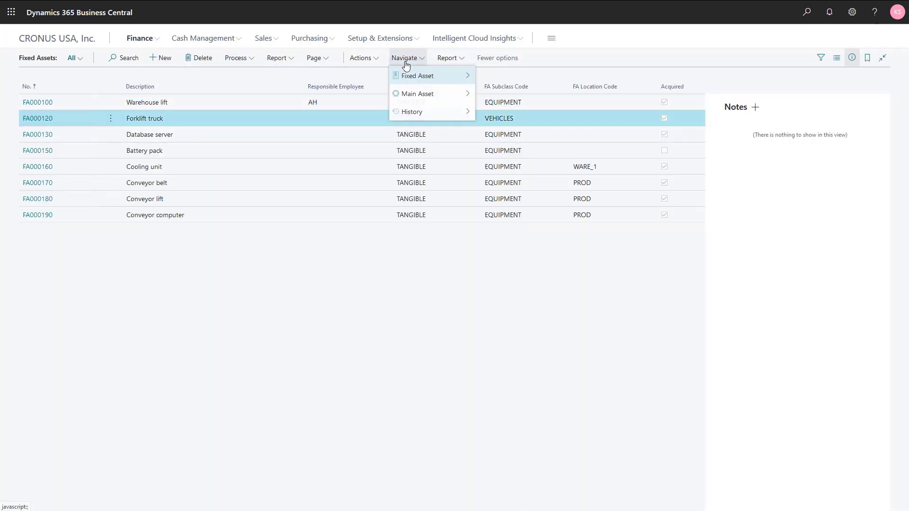
{"action": "mouse_move", "coordinate": [407, 113]}
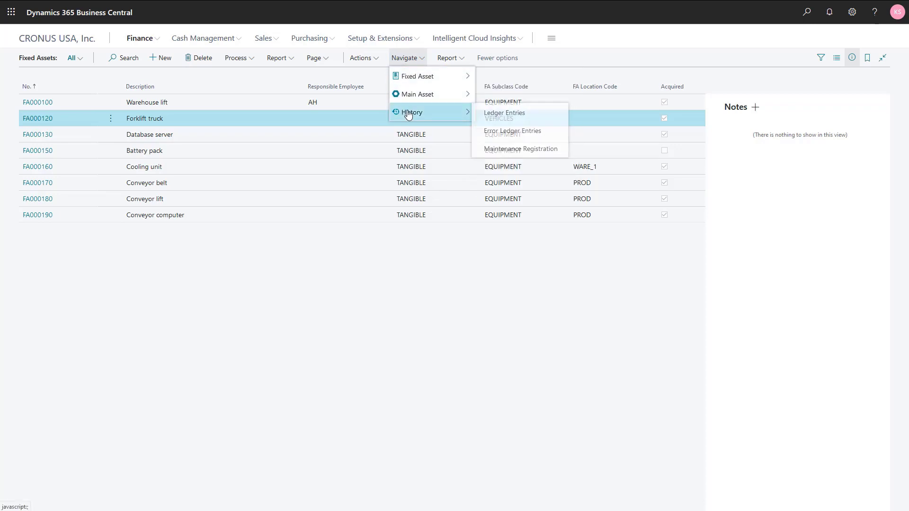
{"action": "left_click", "coordinate": [524, 115]}
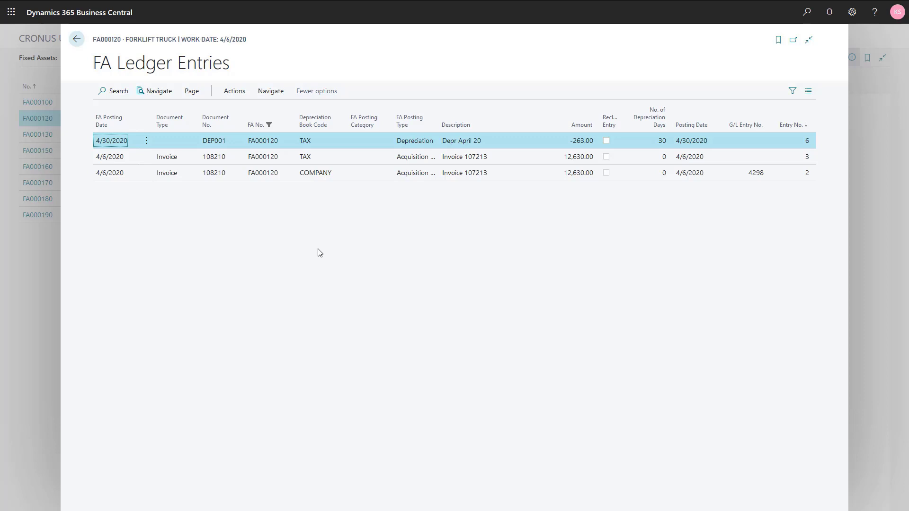
{"action": "key", "text": "Escape"}
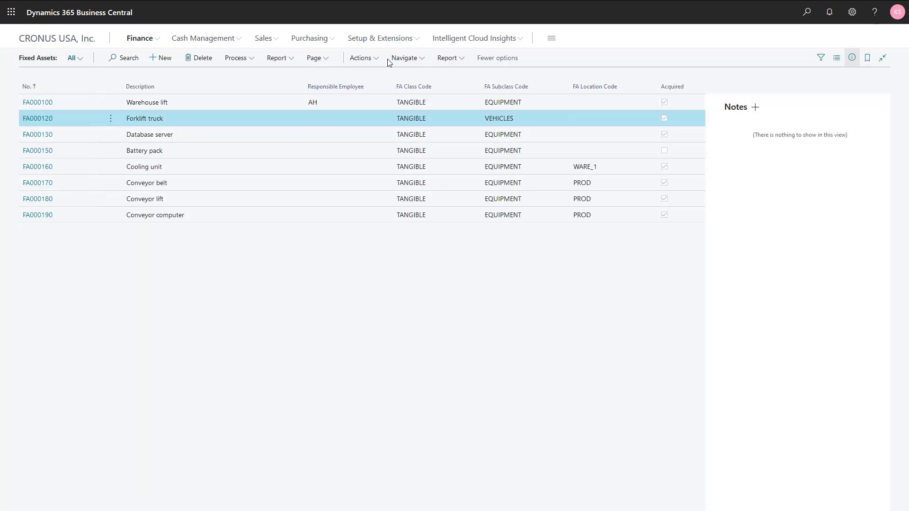
- Open the forklift truck's error ledger entries in the expanded view and examine the canceled depreciation and its reversal
{"action": "left_click", "coordinate": [403, 58]}
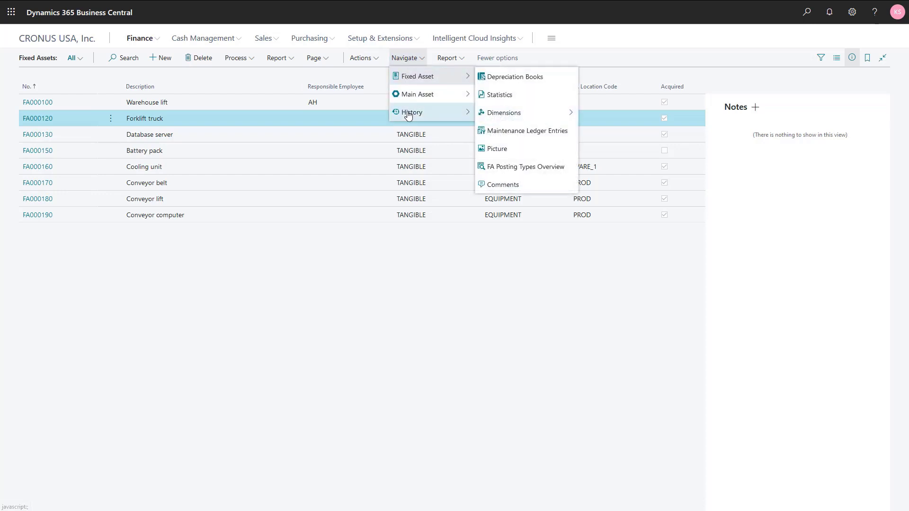
{"action": "mouse_move", "coordinate": [408, 115]}
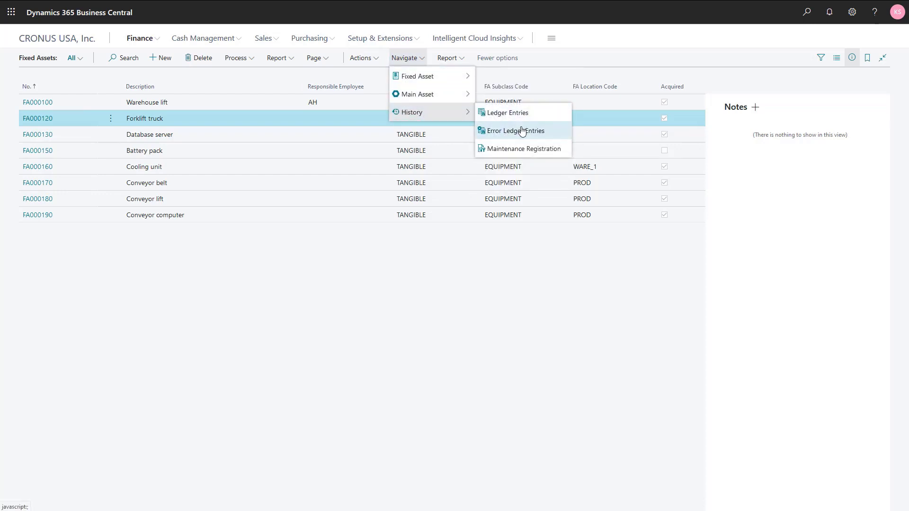
{"action": "left_click", "coordinate": [534, 139]}
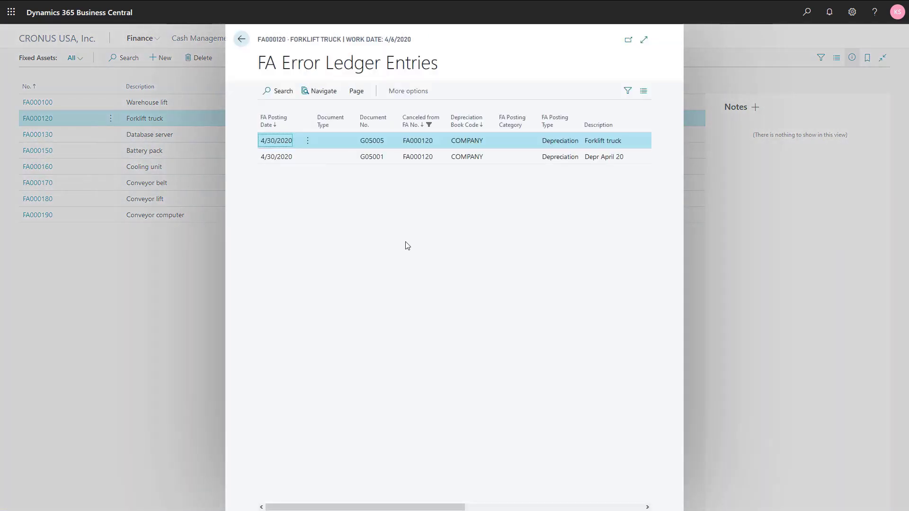
{"action": "left_click", "coordinate": [643, 41]}
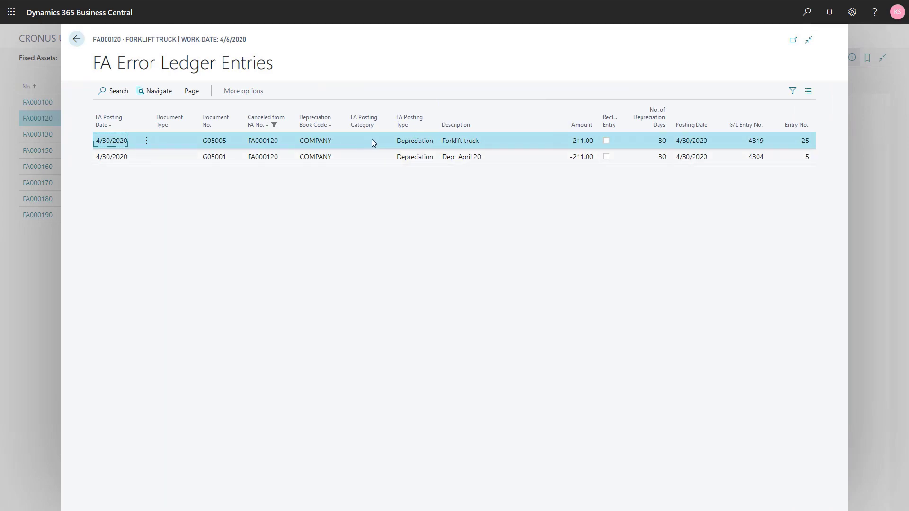
{"action": "left_click", "coordinate": [387, 160]}
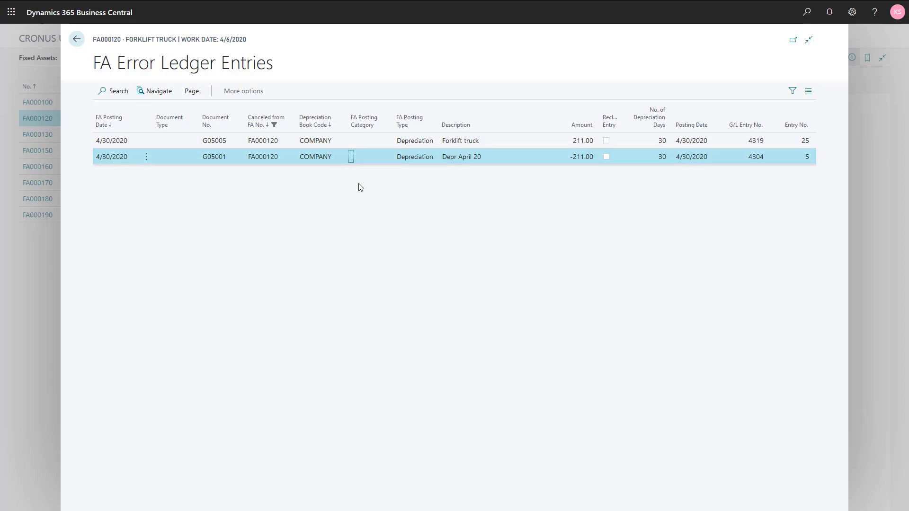
{"action": "left_click", "coordinate": [380, 142]}
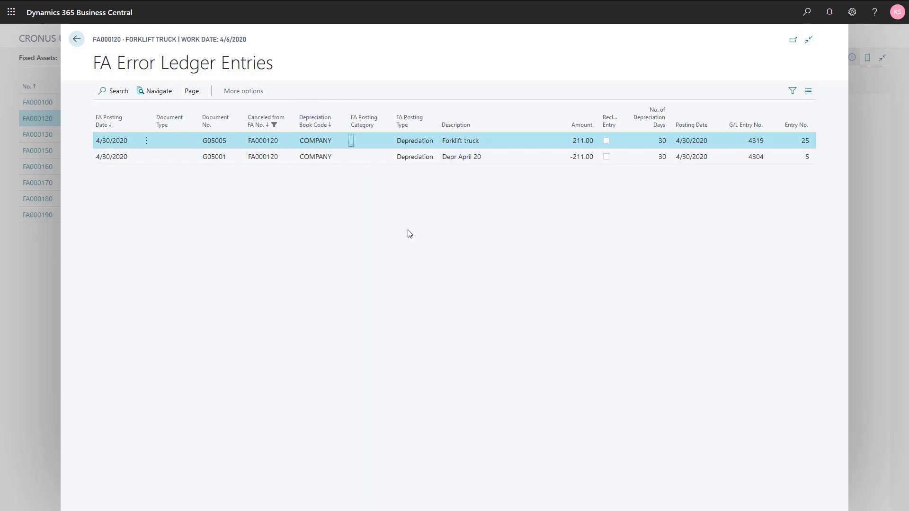